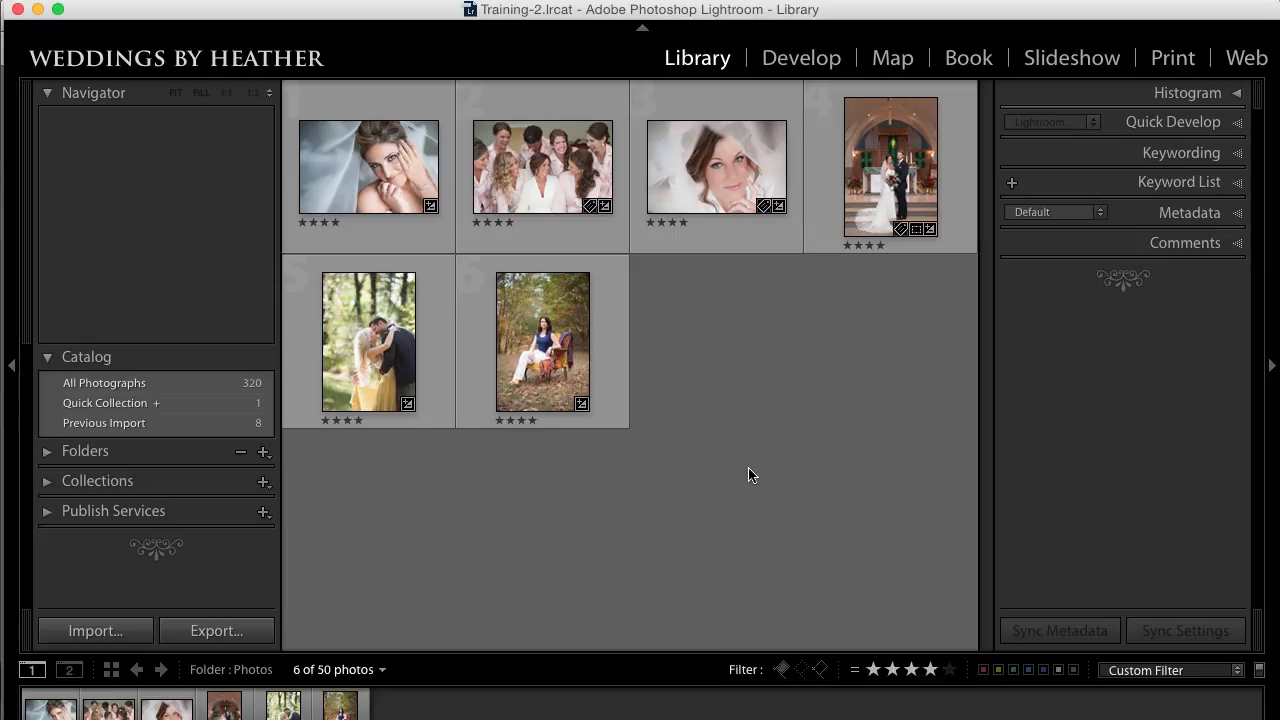
Step: Open the veiled bride portrait 0052.nef in Develop, compare its before and skin snapshots, and leave the skin snapshot applied
{"action": "left_click", "coordinate": [724, 168]}
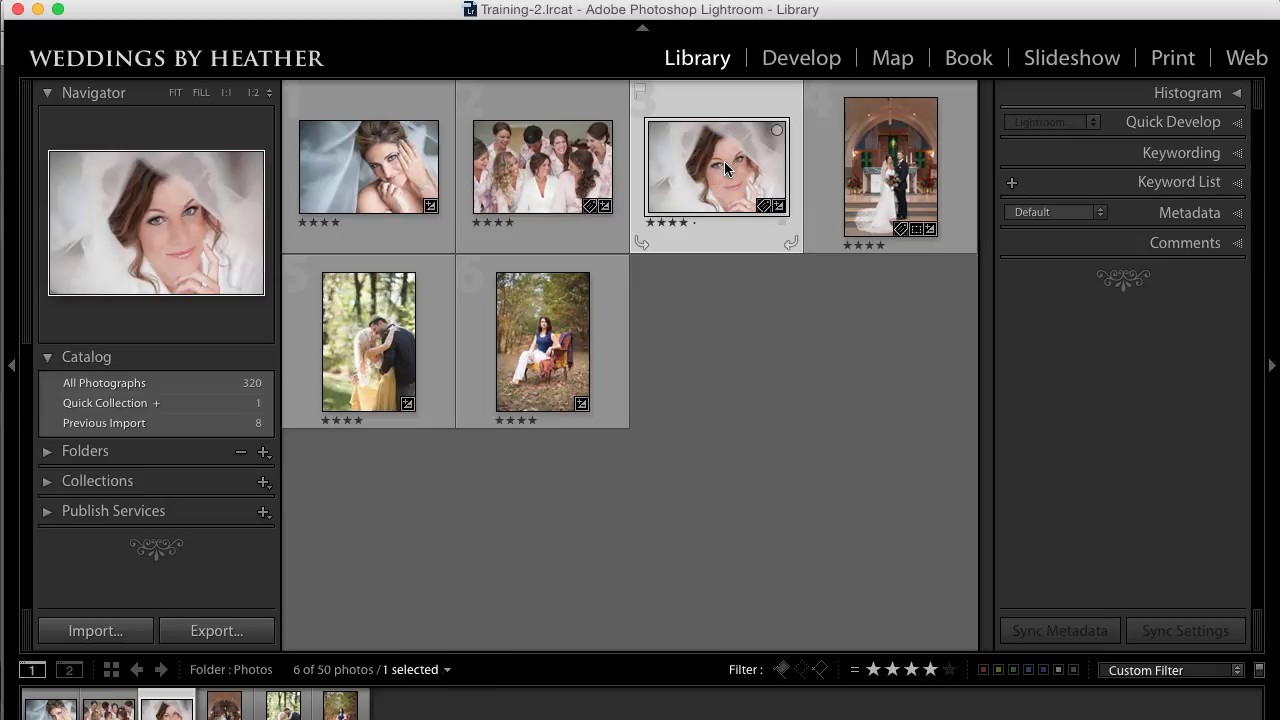
{"action": "double_click", "coordinate": [725, 167]}
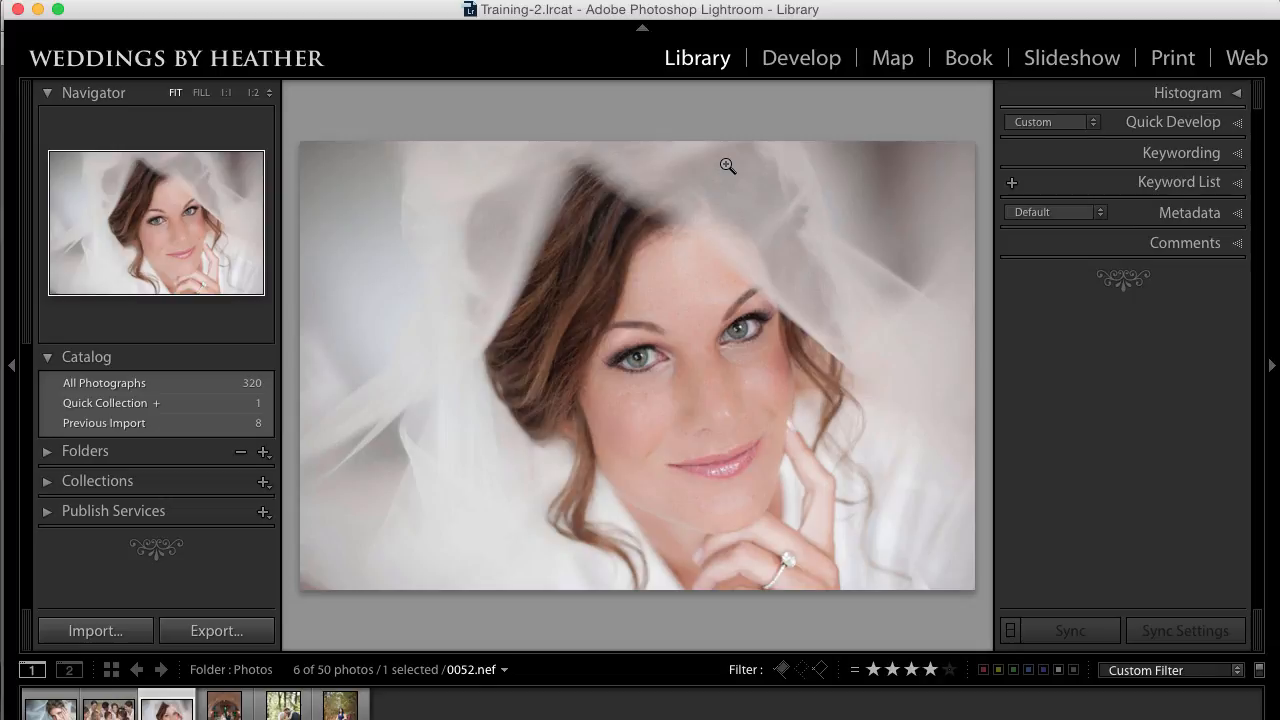
{"action": "key", "text": "d"}
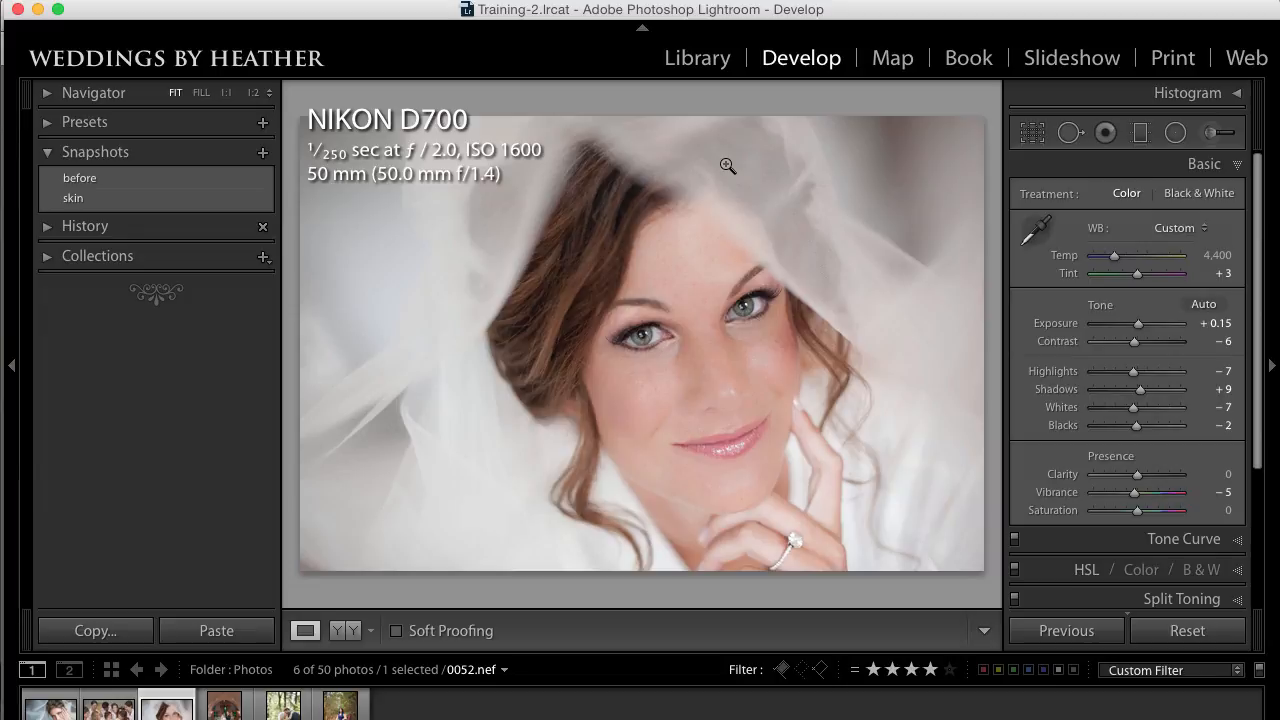
{"action": "left_click", "coordinate": [176, 180]}
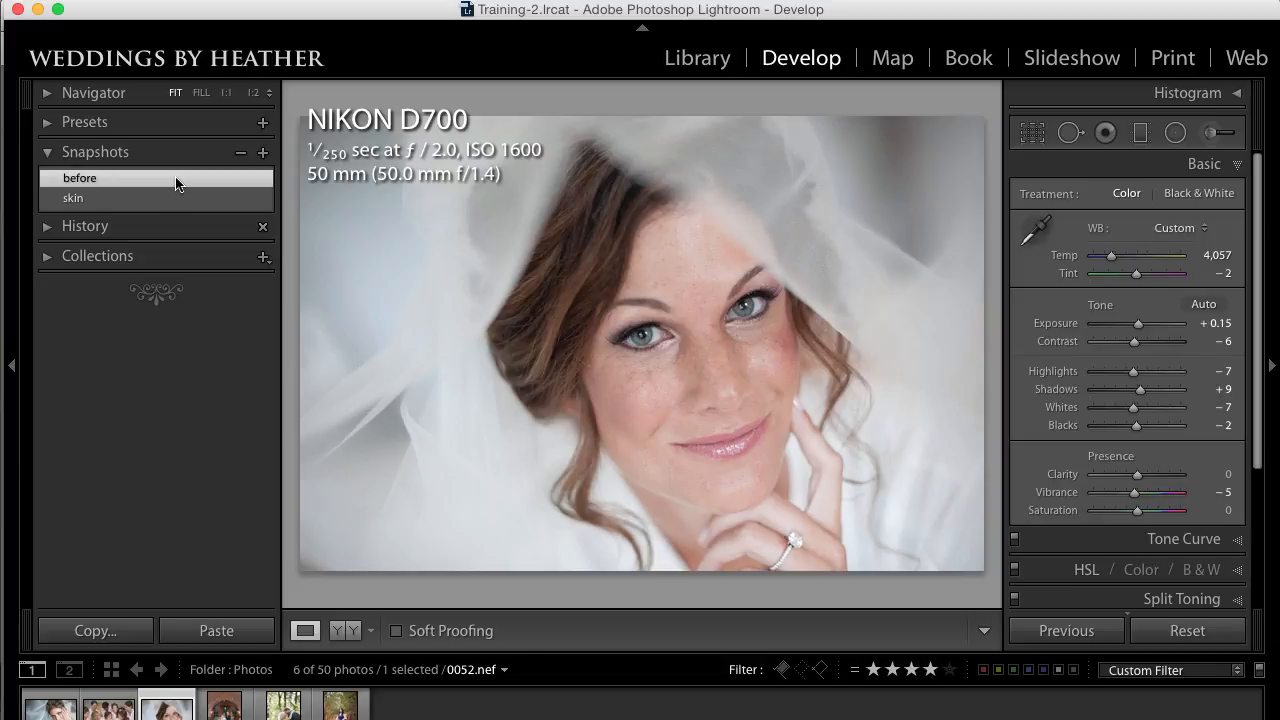
{"action": "left_click", "coordinate": [174, 198]}
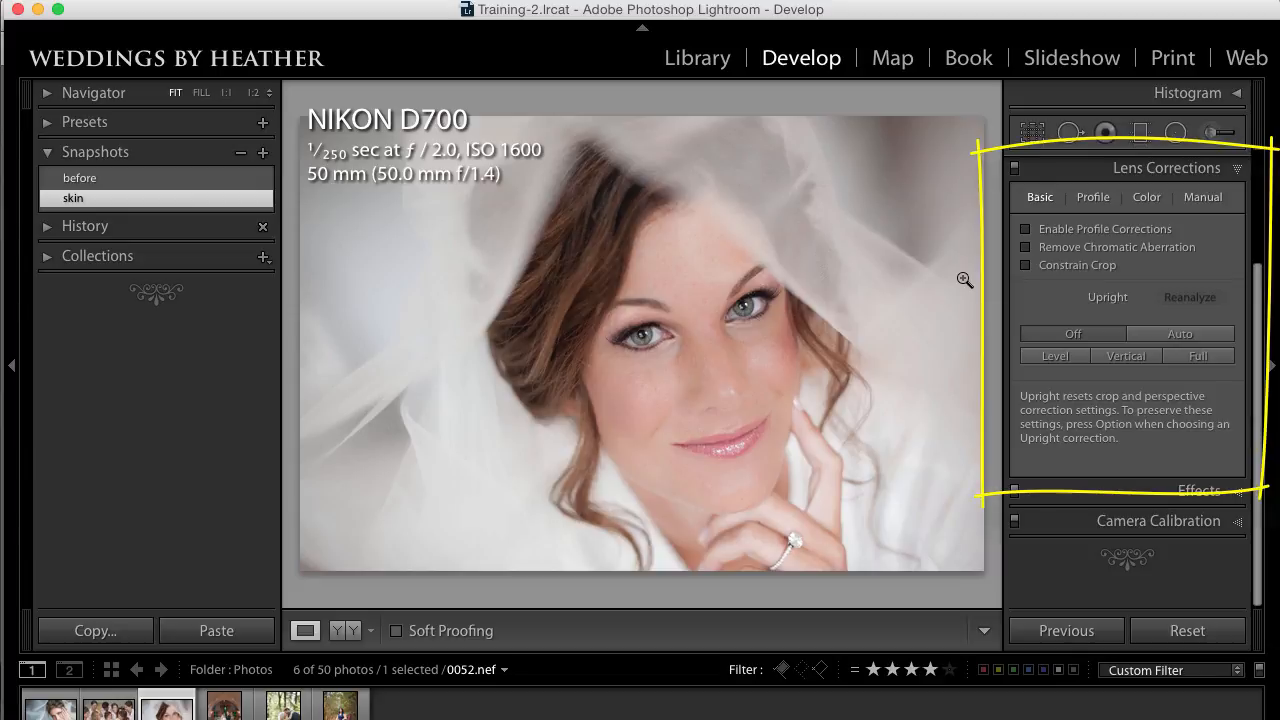
Step: Toggle Enable Profile Corrections on the veiled bride portrait to compare the effect, leaving the lens correction on
{"action": "left_click", "coordinate": [1025, 230]}
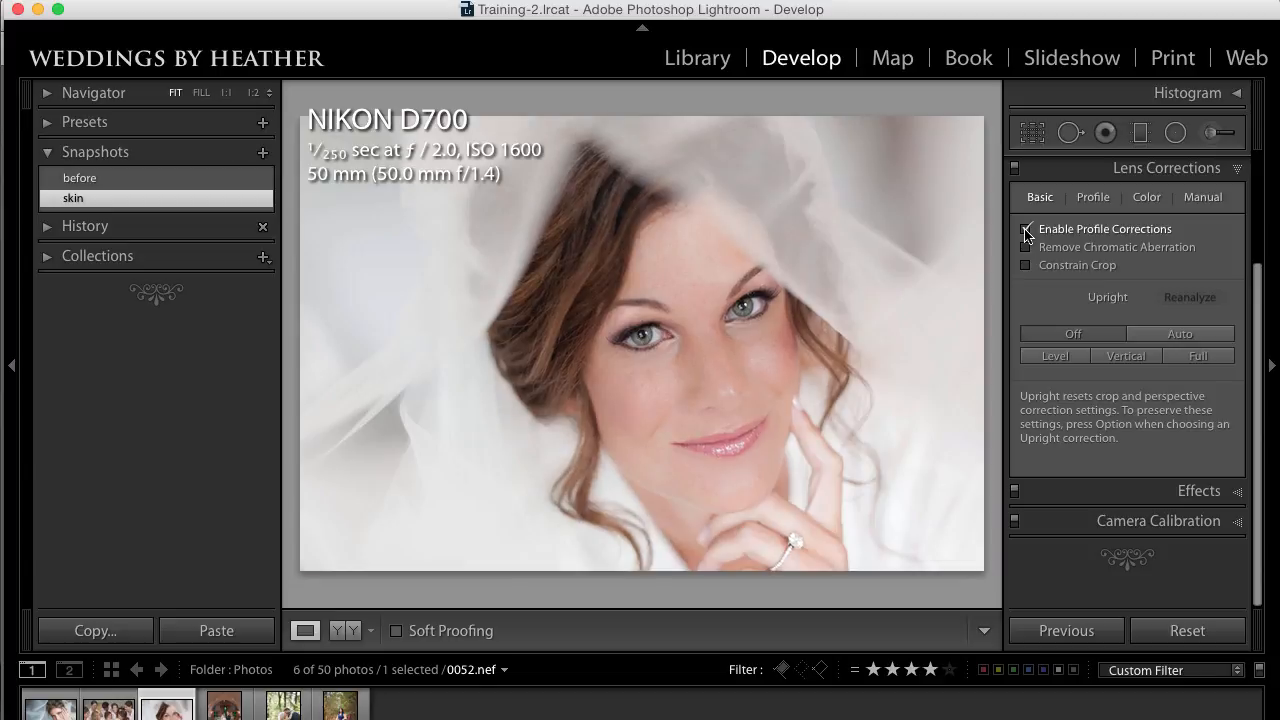
{"action": "left_click", "coordinate": [1025, 230]}
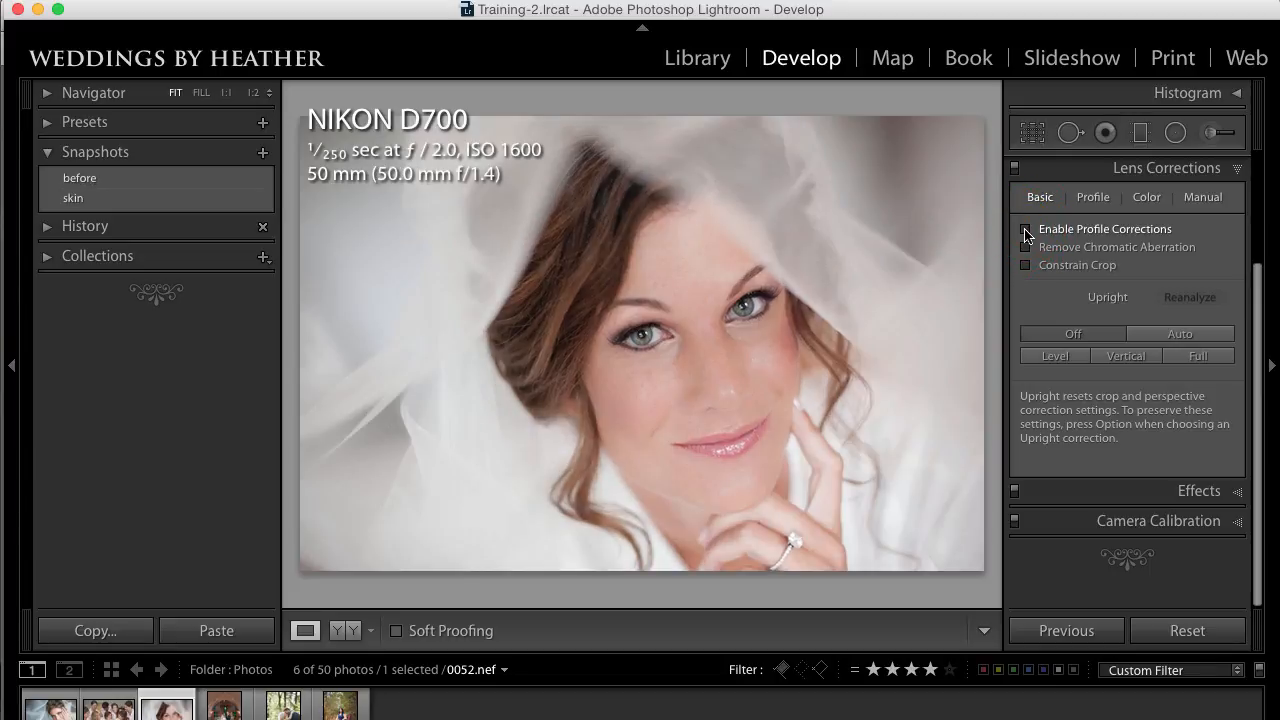
{"action": "left_click", "coordinate": [1025, 230]}
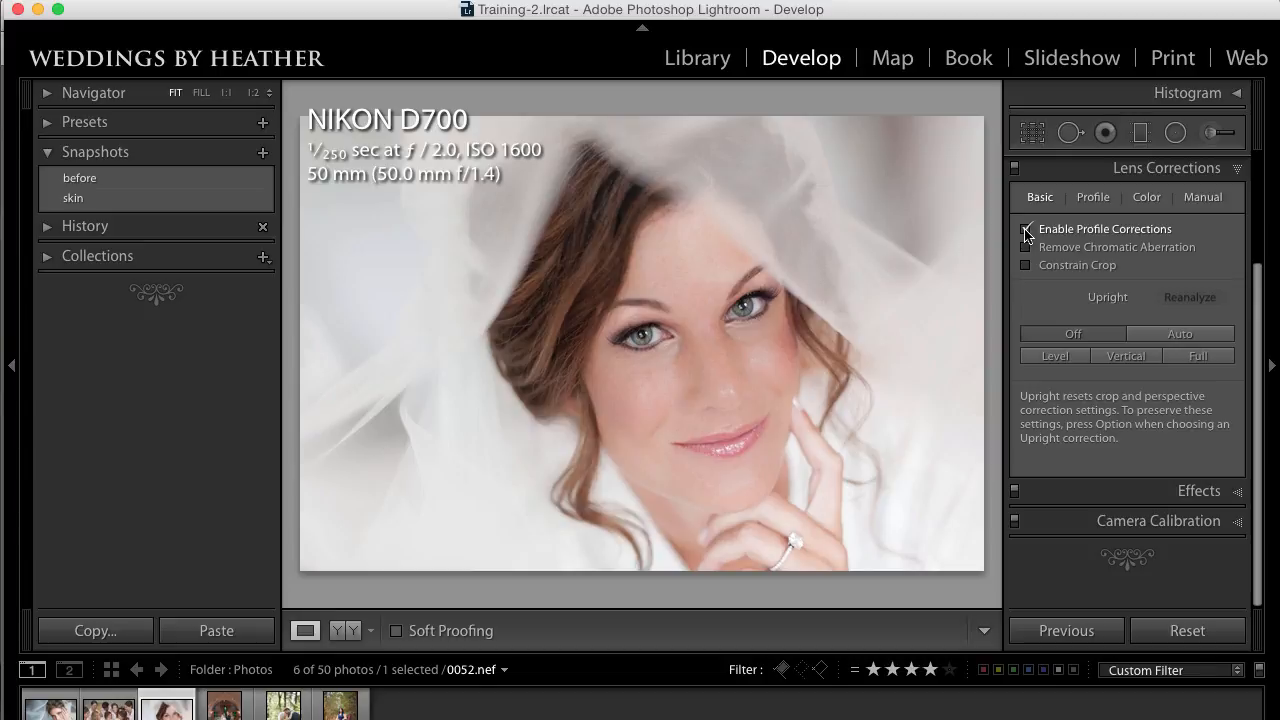
Step: Apply the skin snapshot to the bride portrait HJL_6111.nef and enable lens profile corrections for it
{"action": "left_click", "coordinate": [40, 712]}
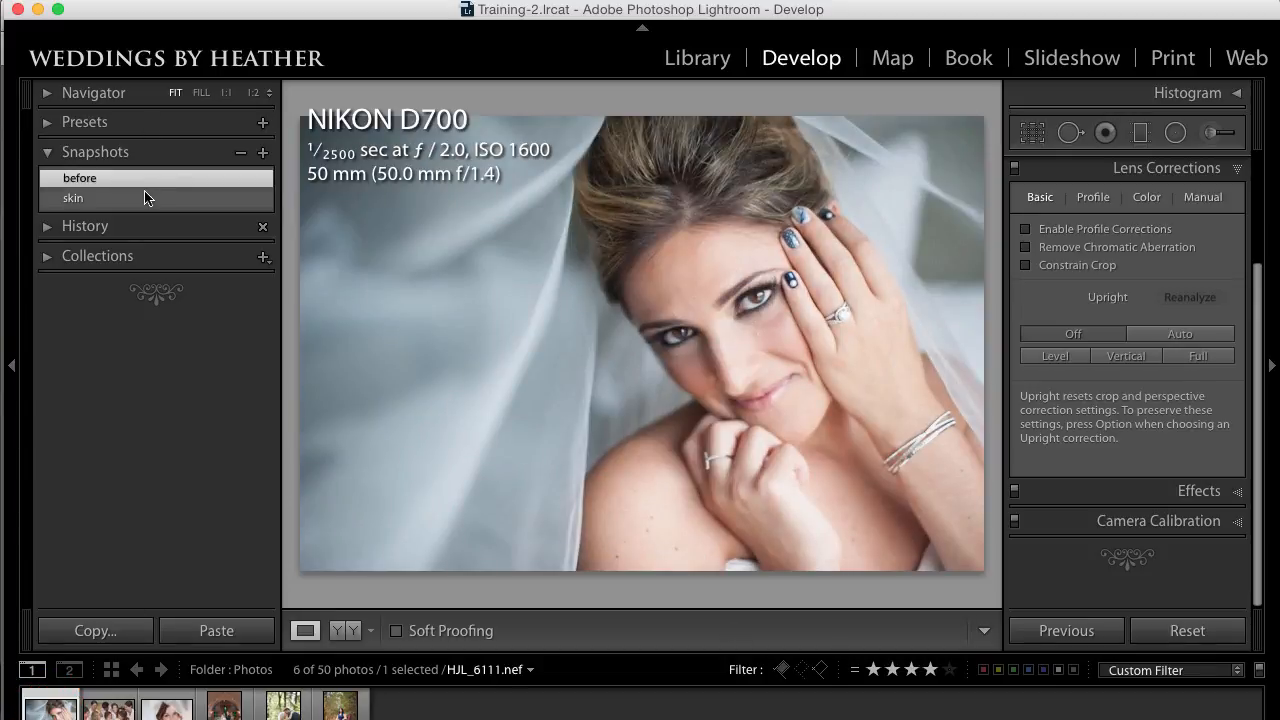
{"action": "left_click", "coordinate": [143, 200]}
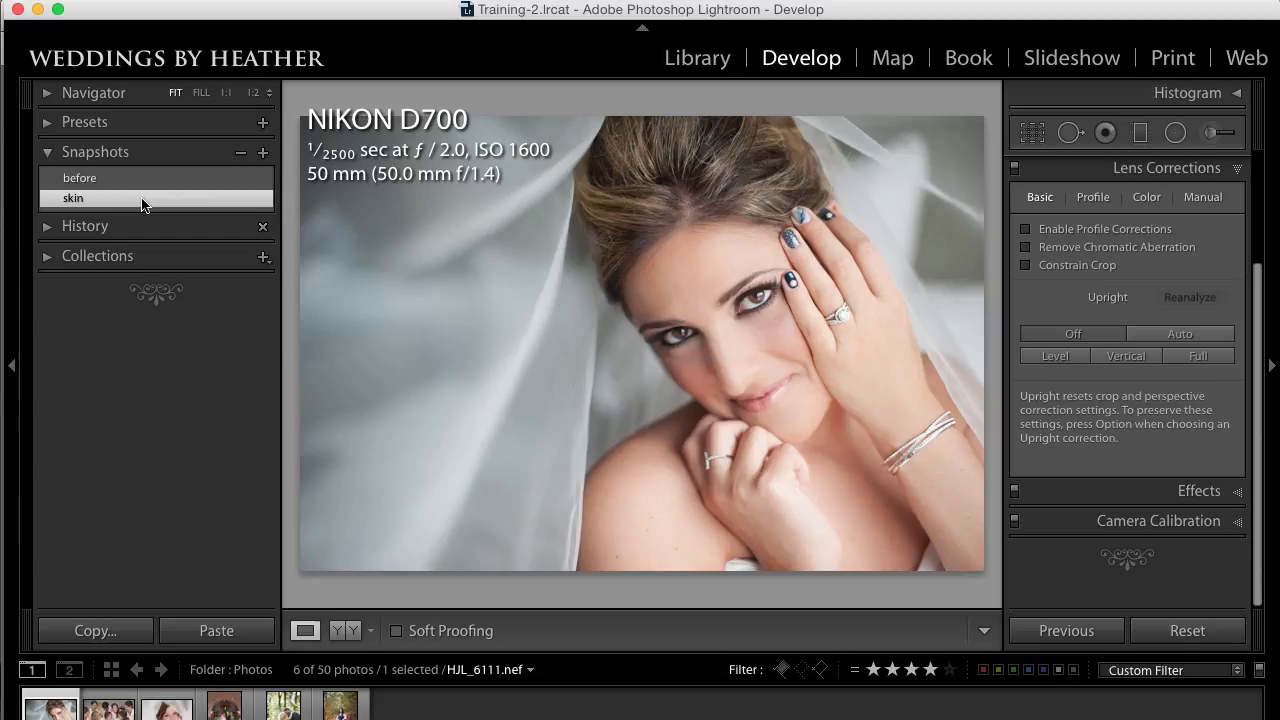
{"action": "left_click", "coordinate": [1025, 229]}
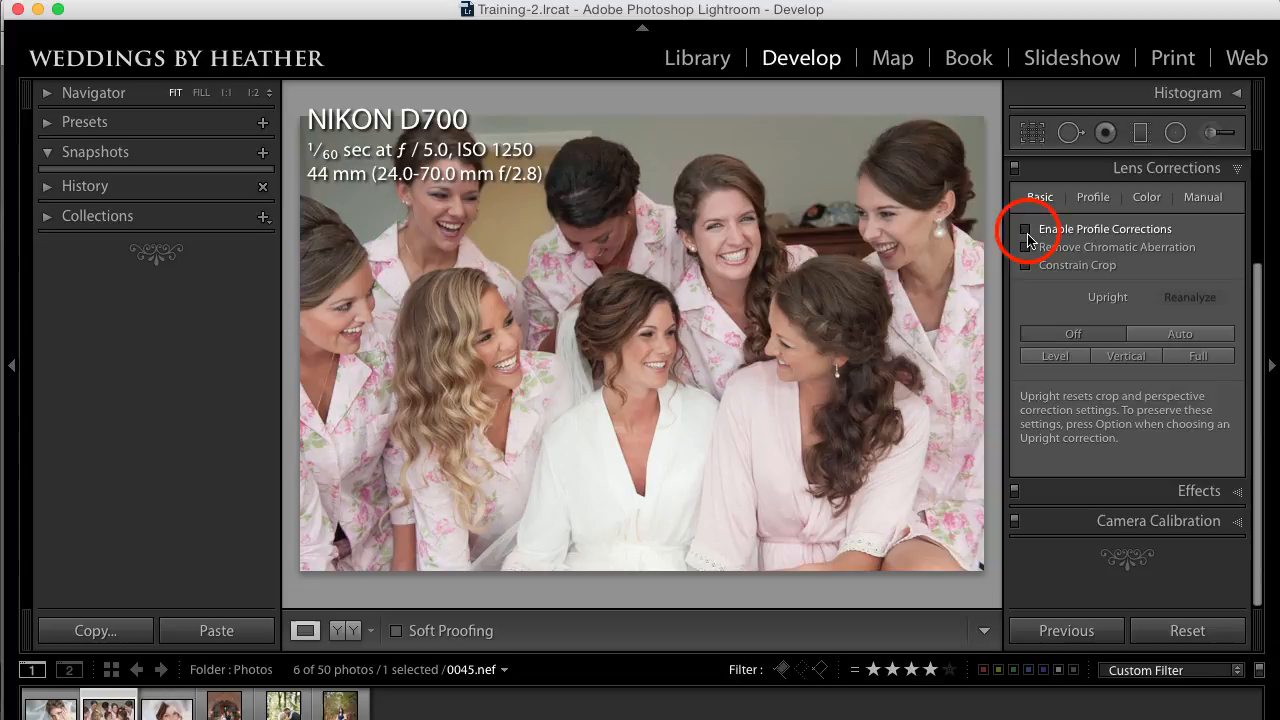
Step: Compare the bridesmaids group photo 0045.nef with and without lens profile corrections, leaving them off
{"action": "left_click", "coordinate": [1029, 232]}
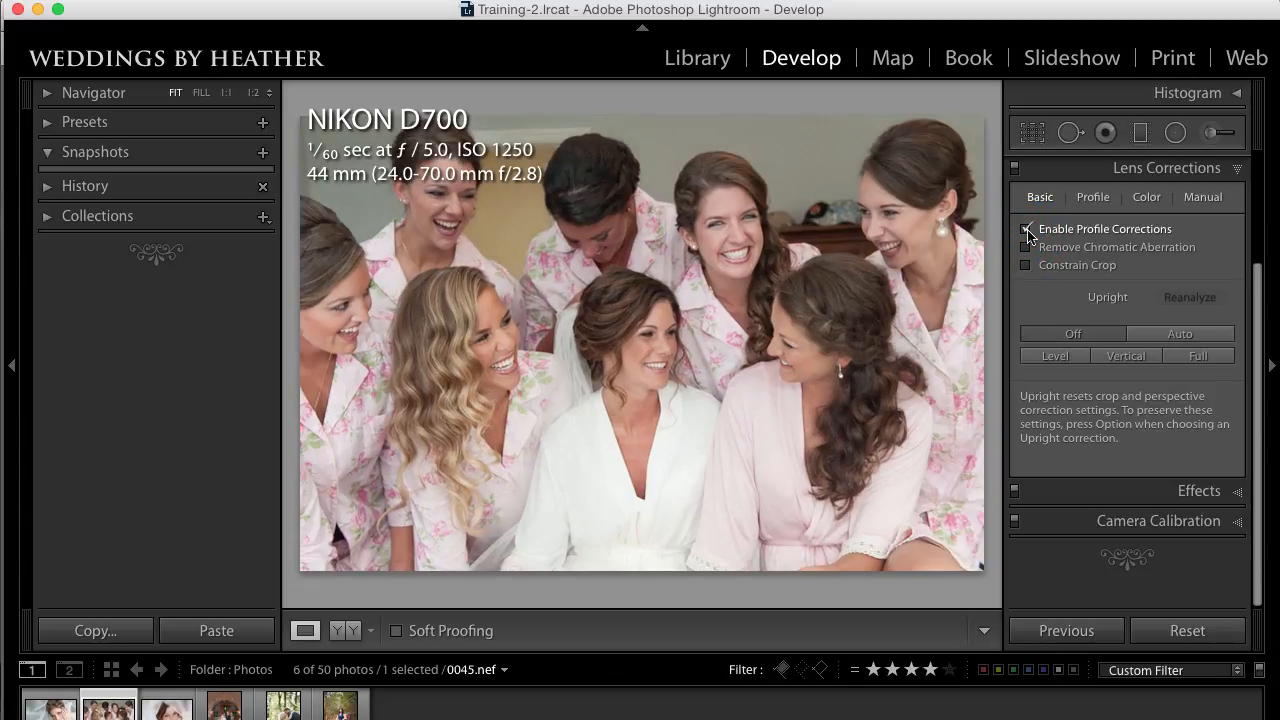
{"action": "left_click", "coordinate": [1028, 231]}
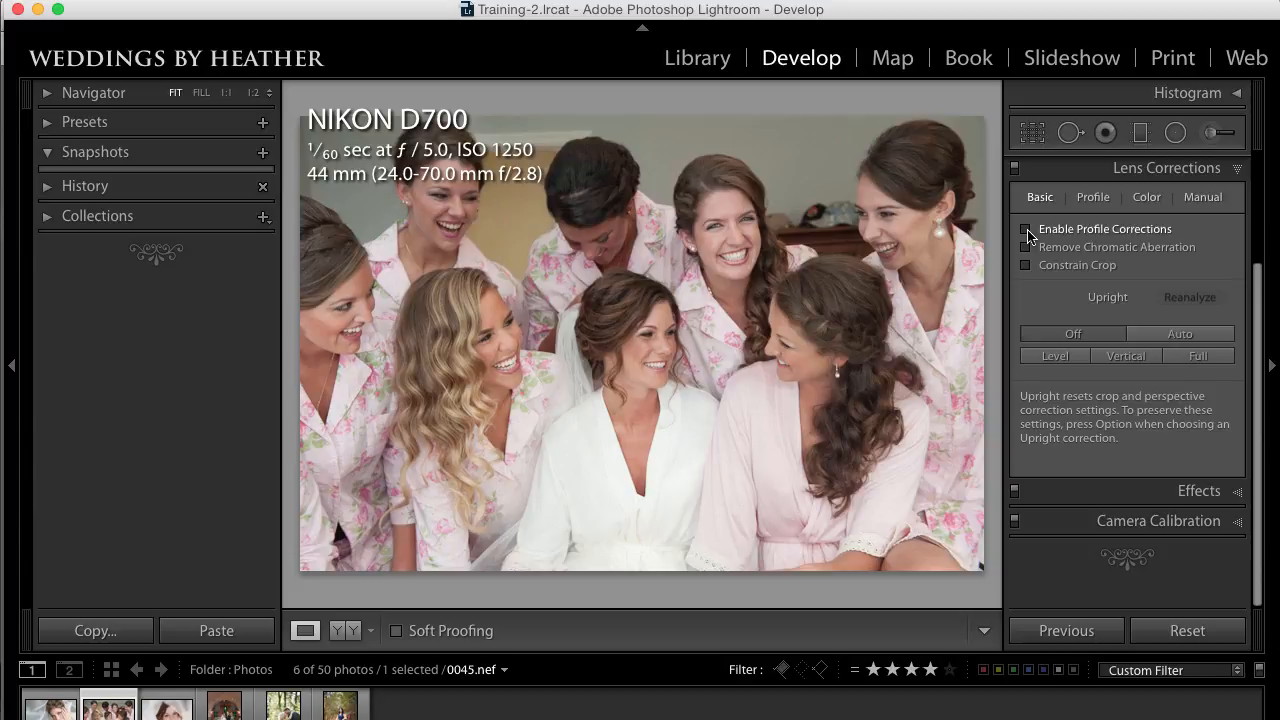
{"action": "left_click", "coordinate": [1029, 232]}
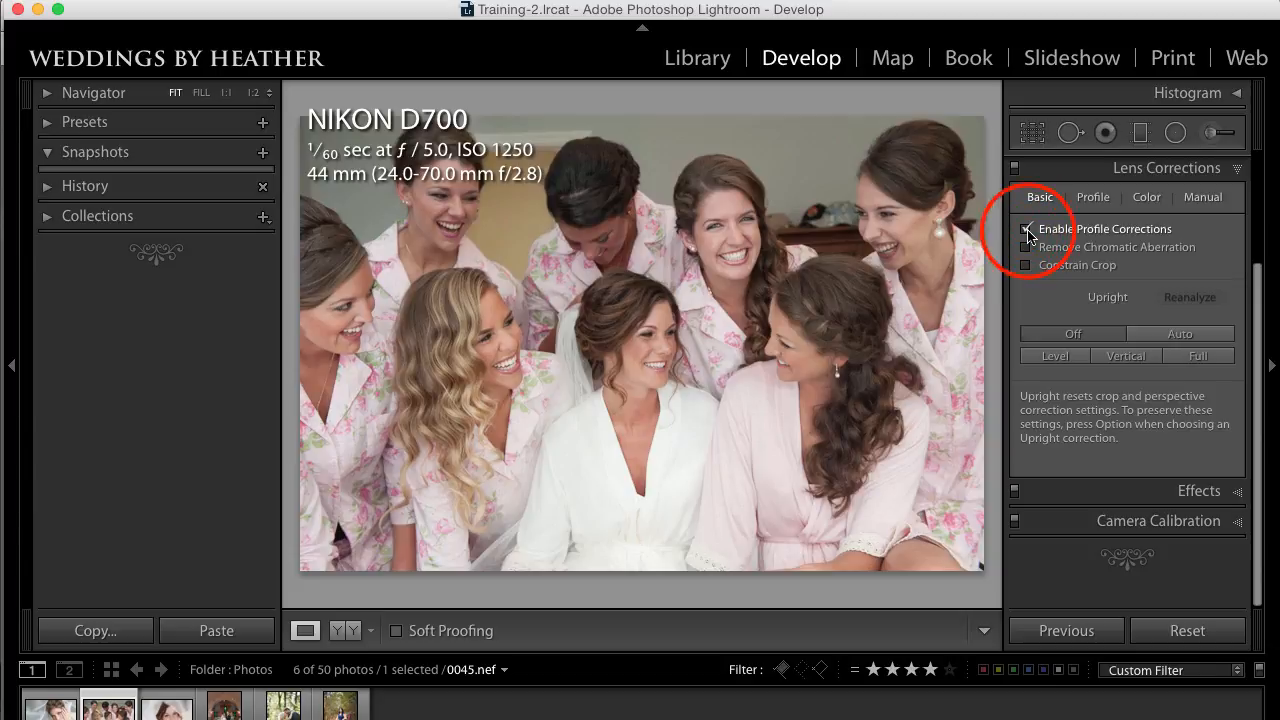
{"action": "left_click", "coordinate": [1029, 232]}
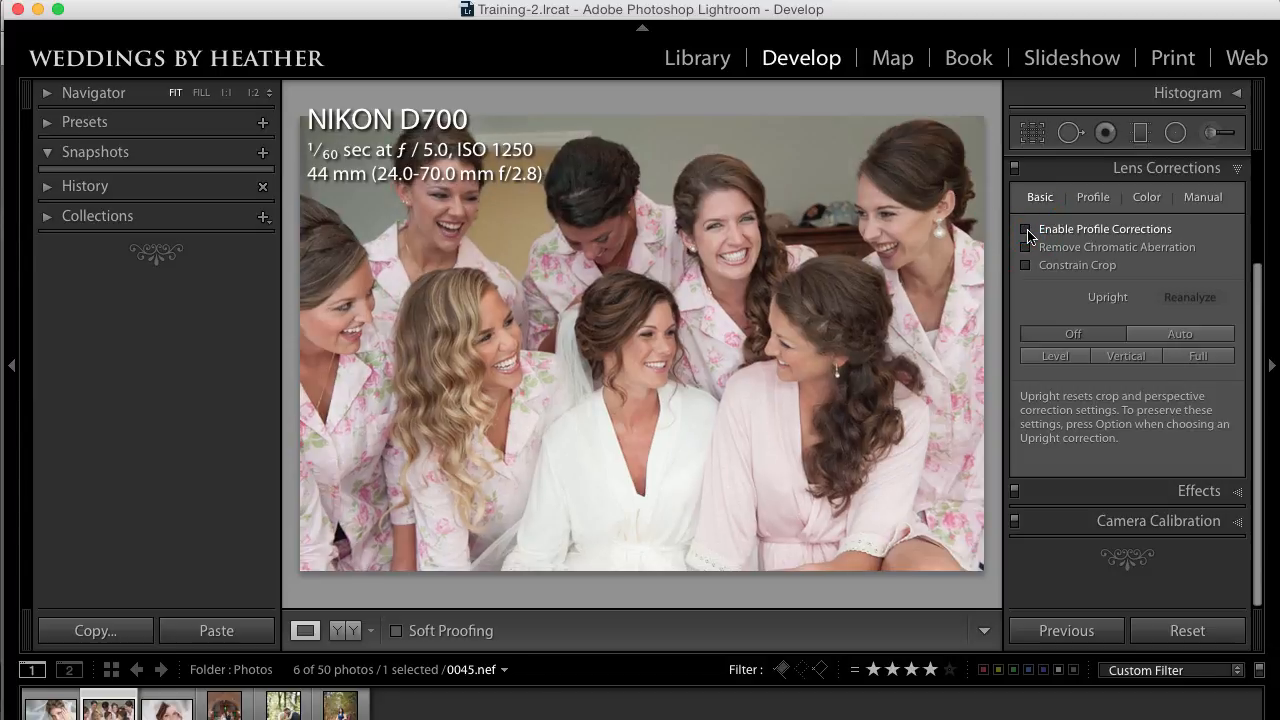
Step: Compare the church altar photo 0272.nef with and without lens profile corrections, leaving them off
{"action": "left_click", "coordinate": [225, 705]}
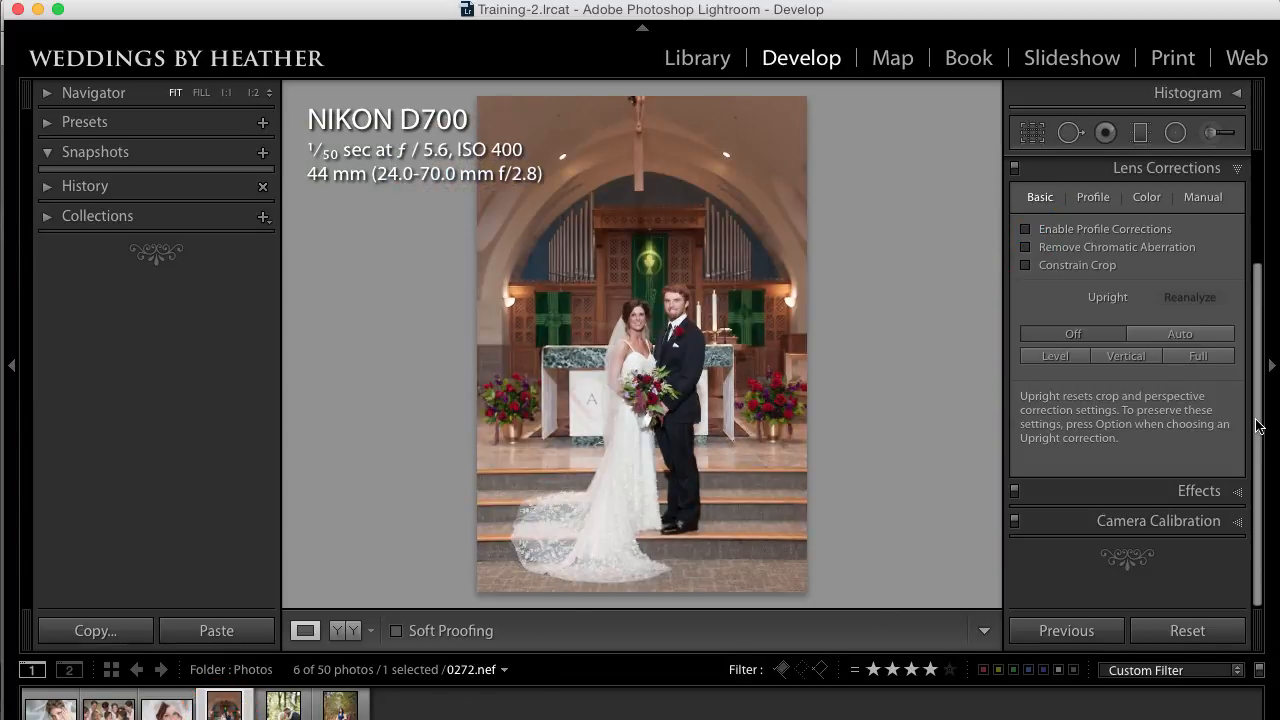
{"action": "left_click", "coordinate": [1026, 231]}
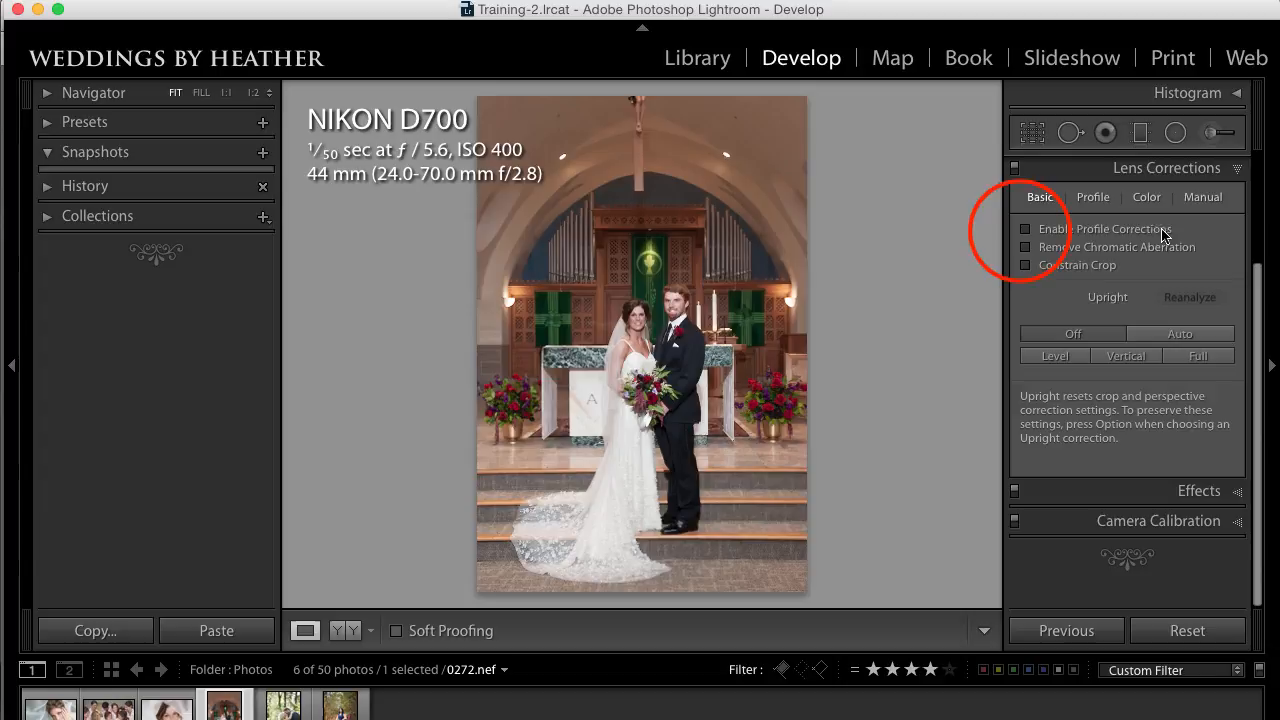
{"action": "left_click", "coordinate": [1024, 232]}
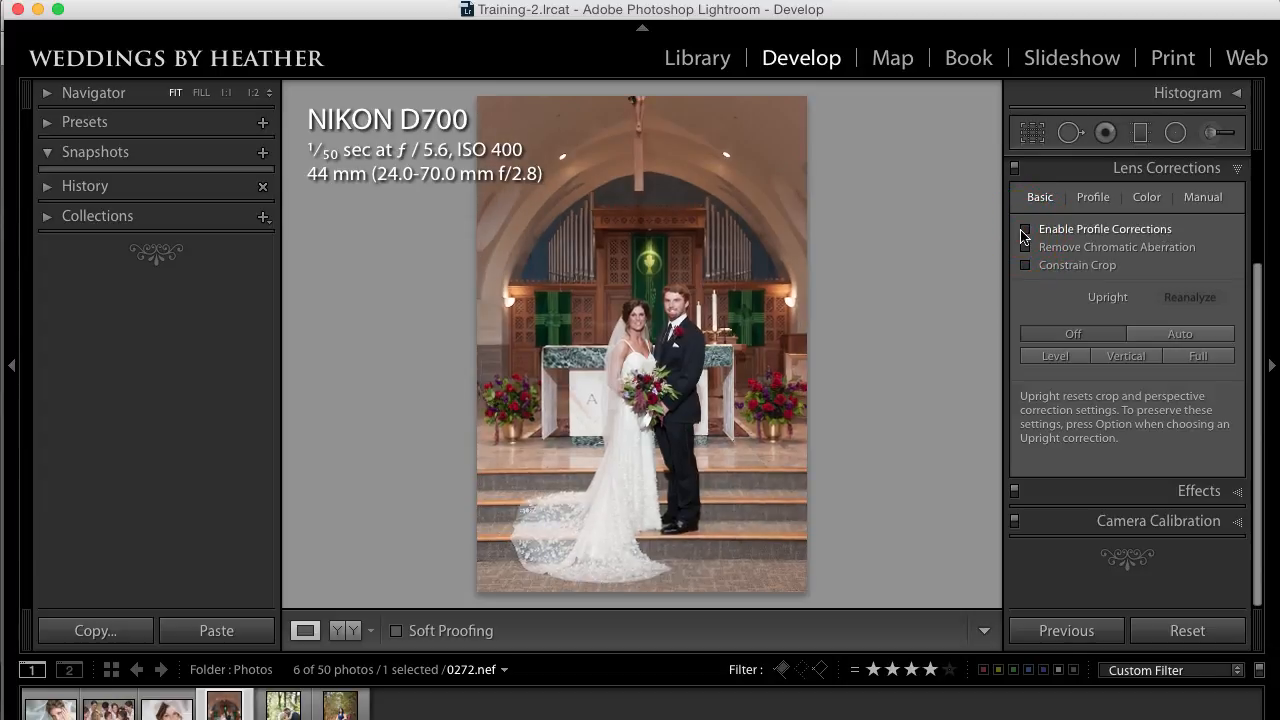
Step: Compare the kissing couple photo 0005.nef with and without lens profile corrections, leaving them off
{"action": "left_click", "coordinate": [283, 705]}
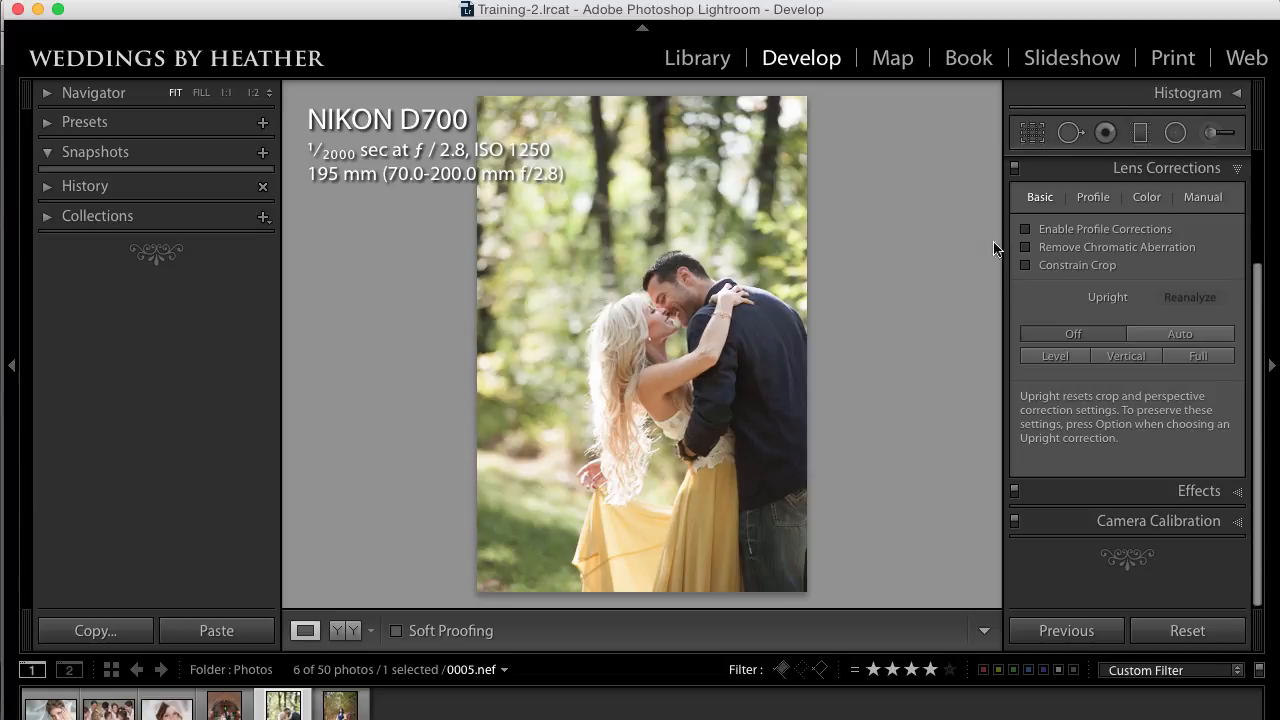
{"action": "left_click", "coordinate": [1024, 230]}
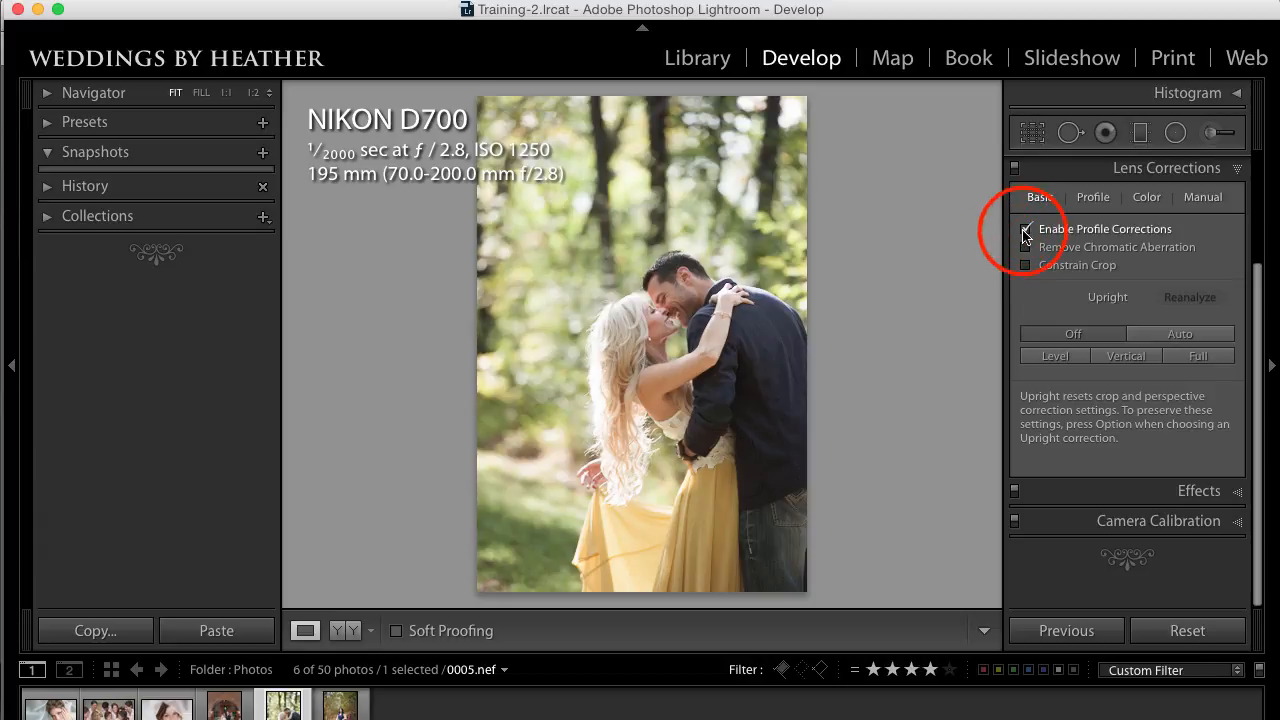
{"action": "left_click", "coordinate": [1024, 231]}
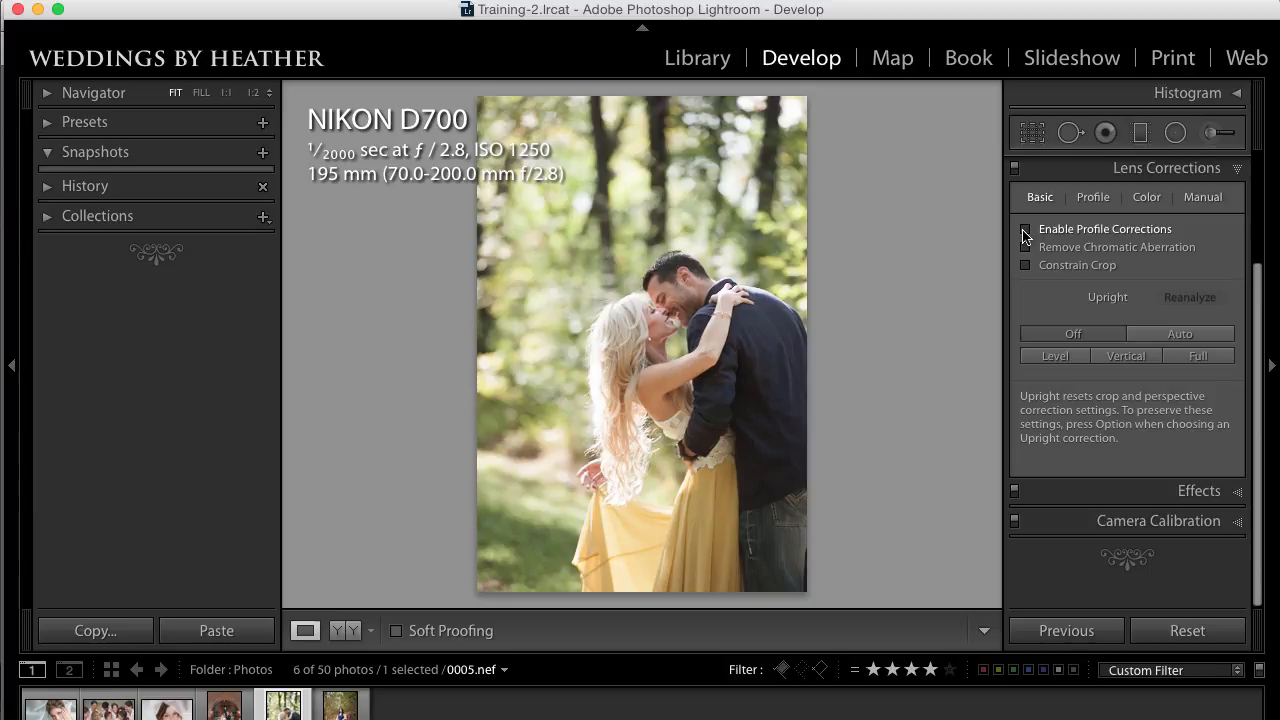
Step: Compare the seated woman photo HJL_1606.nef with and without lens profile corrections, leaving them enabled
{"action": "left_click", "coordinate": [322, 709]}
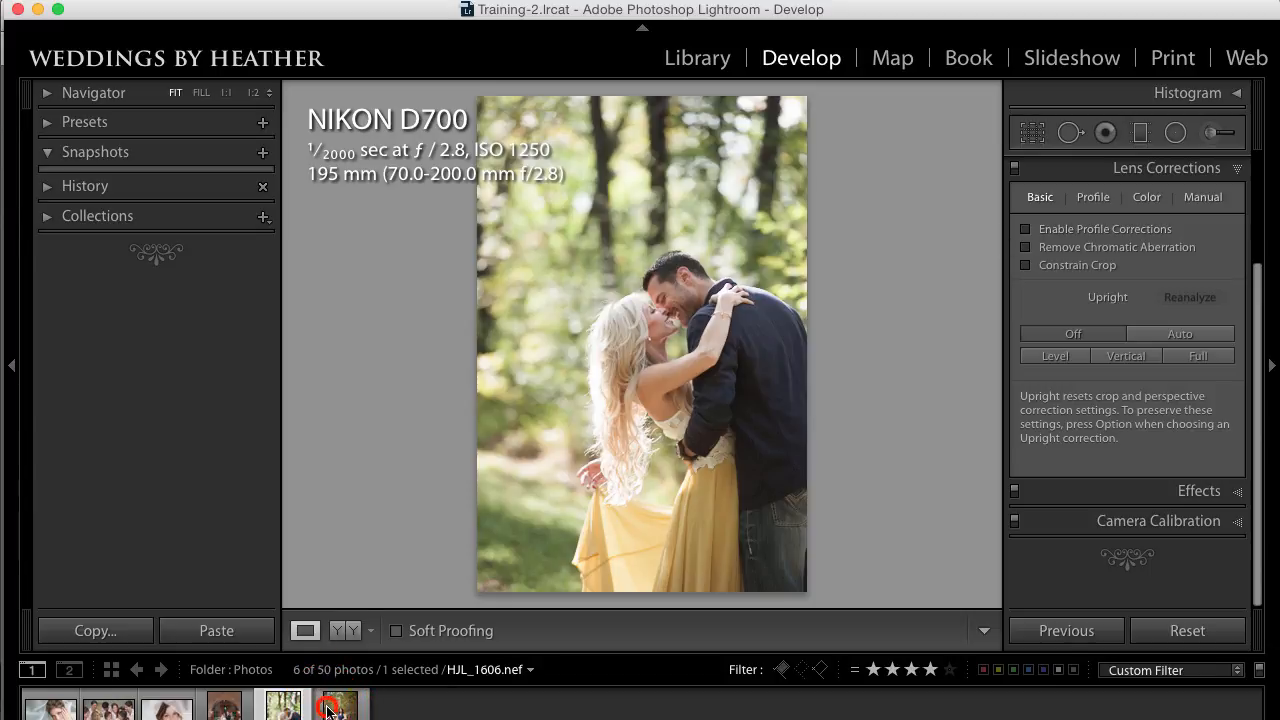
{"action": "left_click", "coordinate": [1025, 229]}
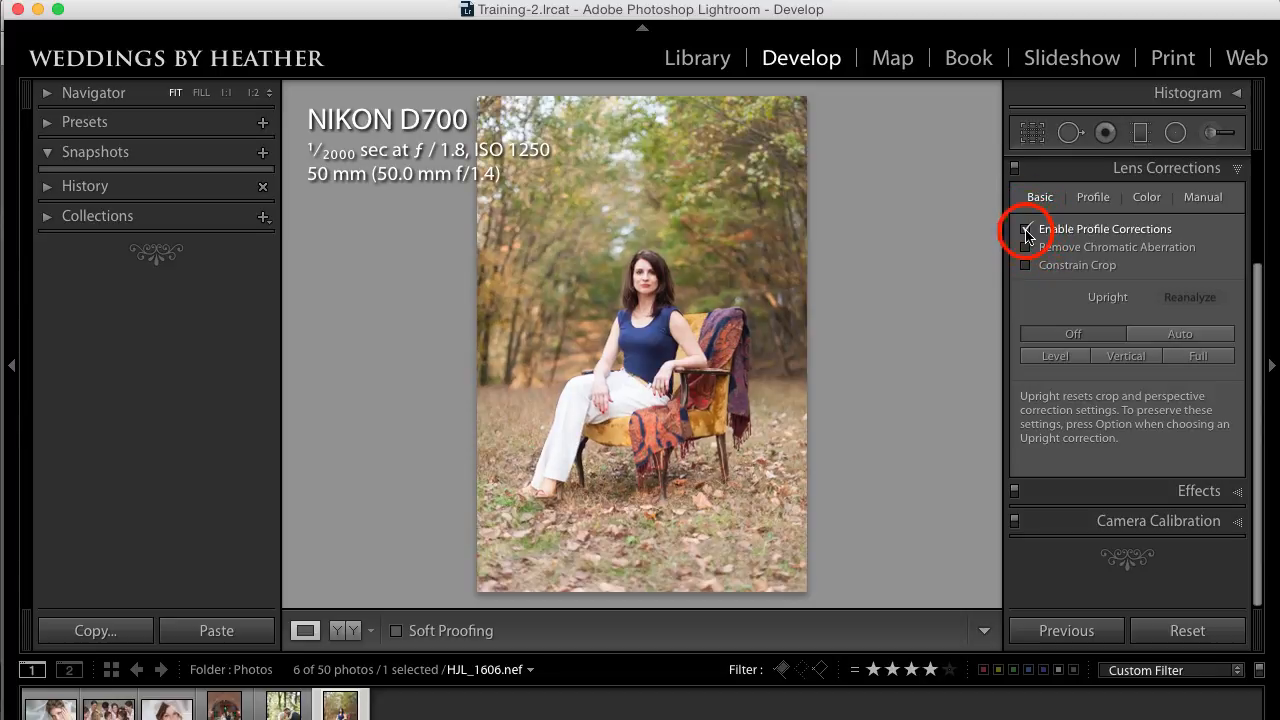
{"action": "left_click", "coordinate": [1025, 229]}
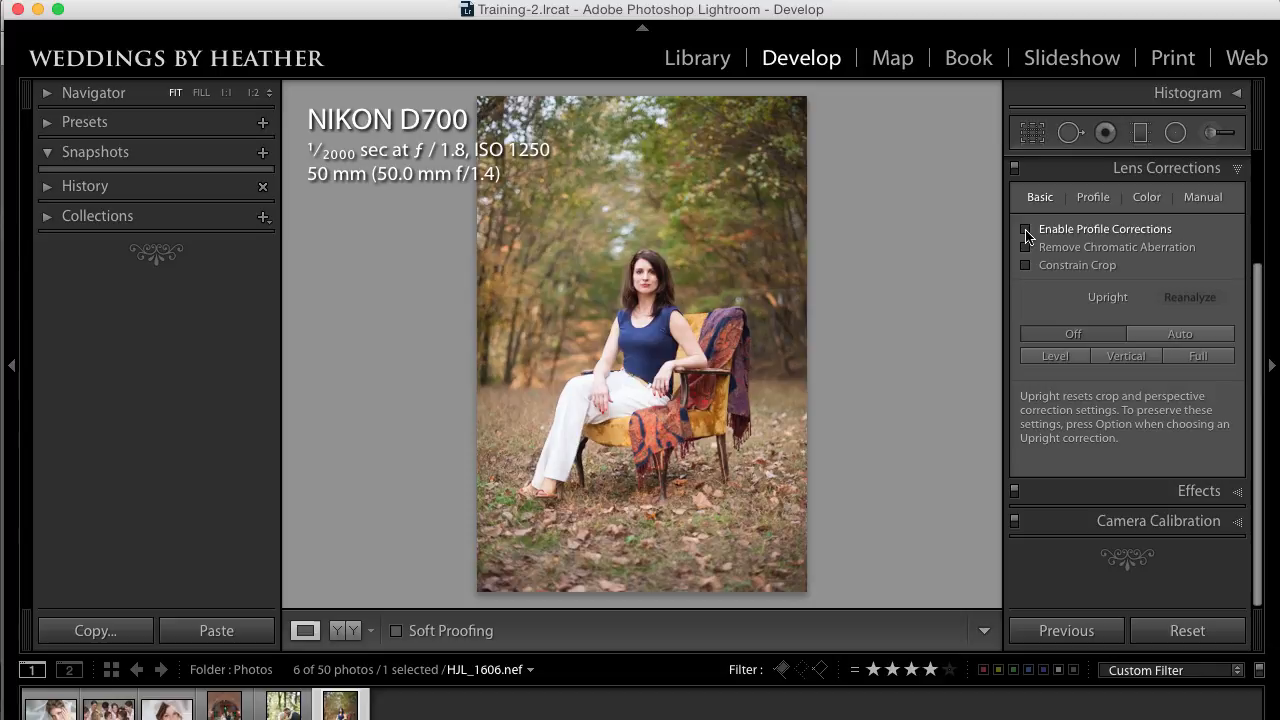
{"action": "left_click", "coordinate": [1026, 231]}
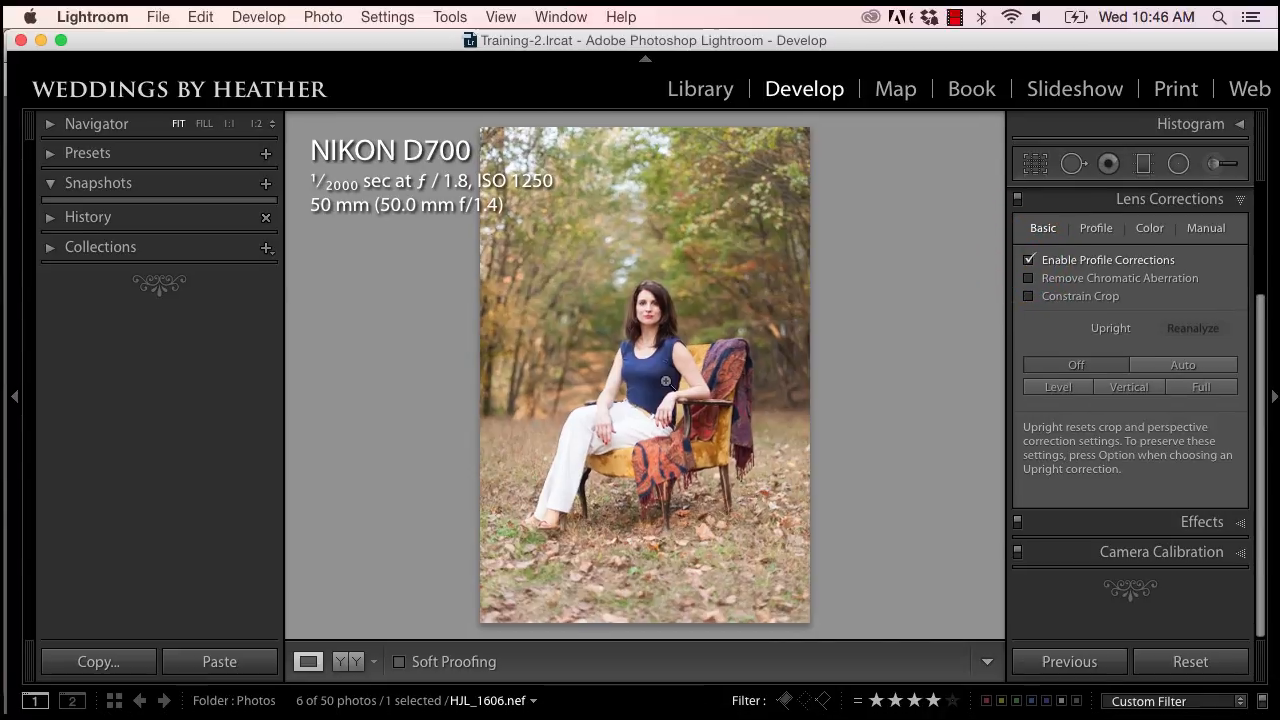
Step: Review the Set Default Develop Settings options for the camera model, and dismiss them without updating the defaults
{"action": "left_click", "coordinate": [270, 17]}
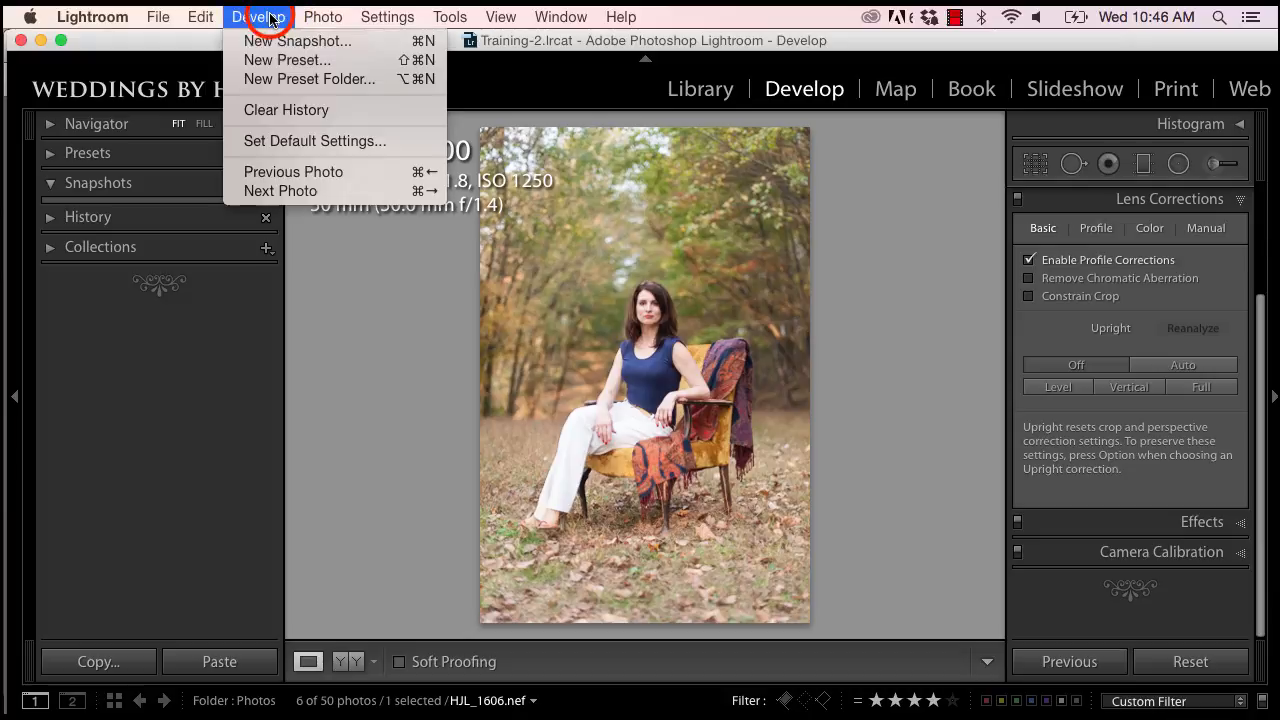
{"action": "left_click", "coordinate": [302, 141]}
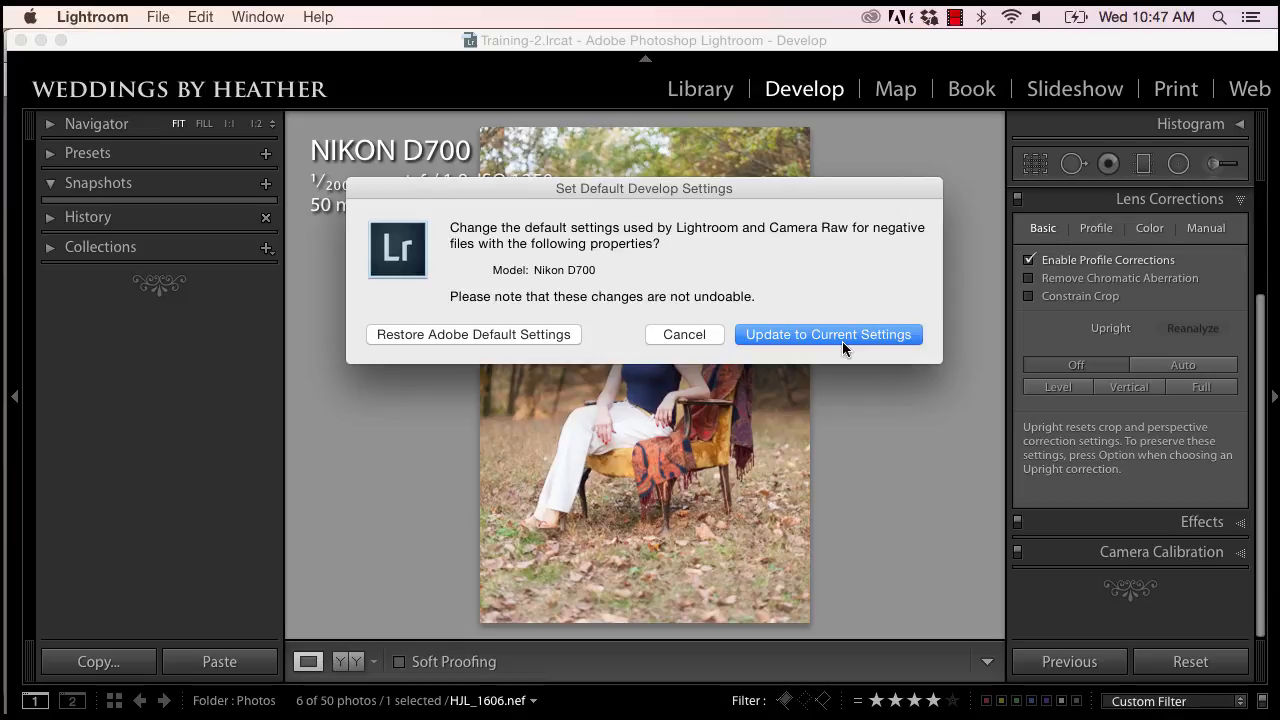
{"action": "left_click", "coordinate": [684, 334]}
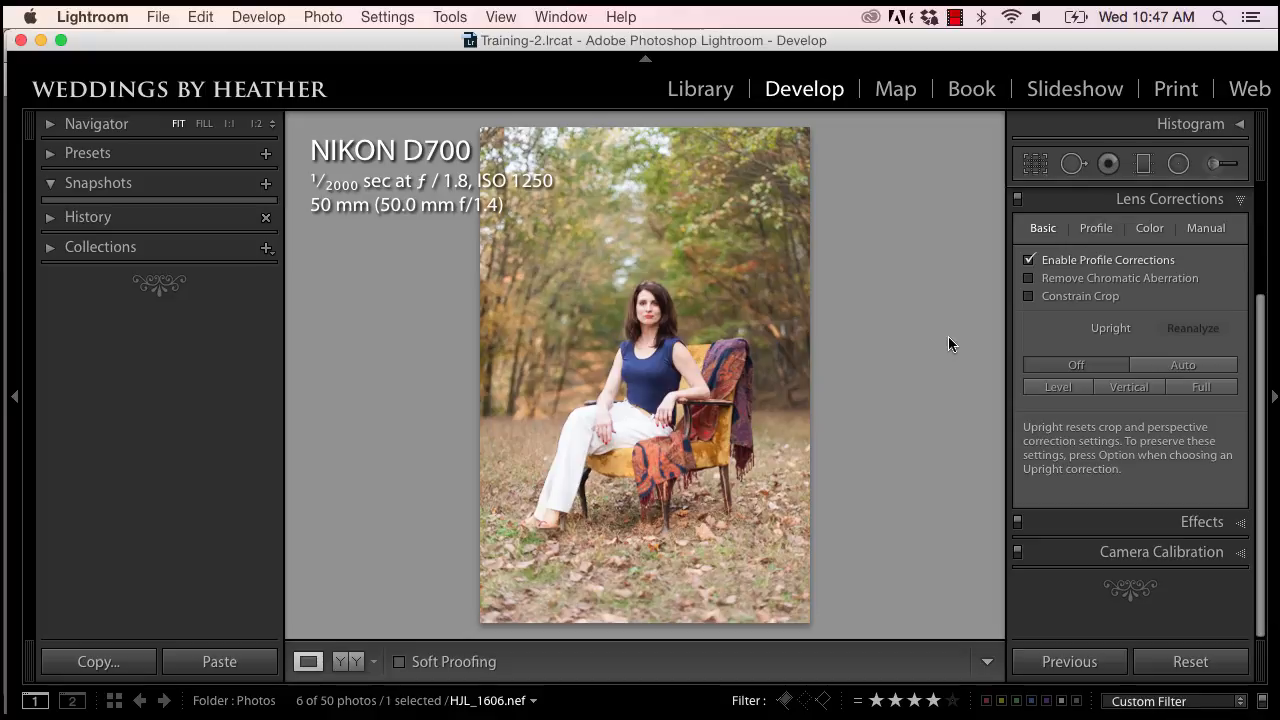
Step: Replace the seated woman photo's profile corrections with a manual lens correction using Distortion +36 and Constrain Crop
{"action": "left_click", "coordinate": [1029, 262]}
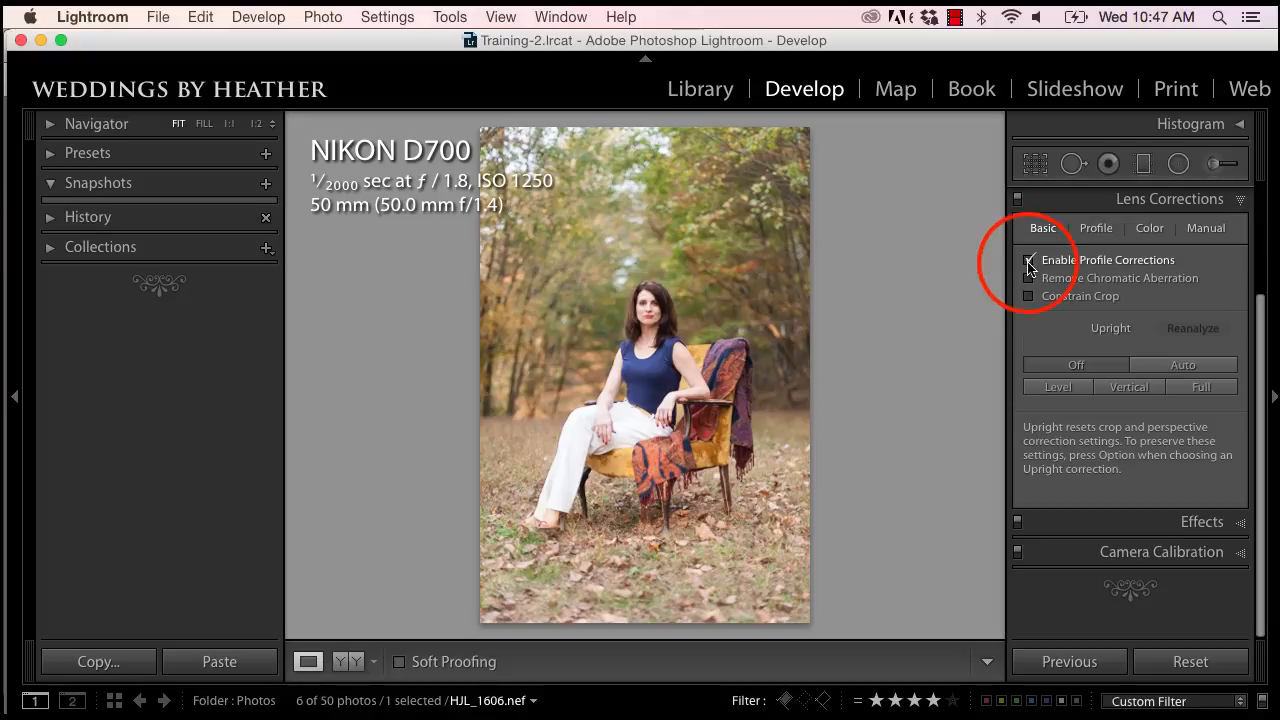
{"action": "left_click", "coordinate": [1205, 228]}
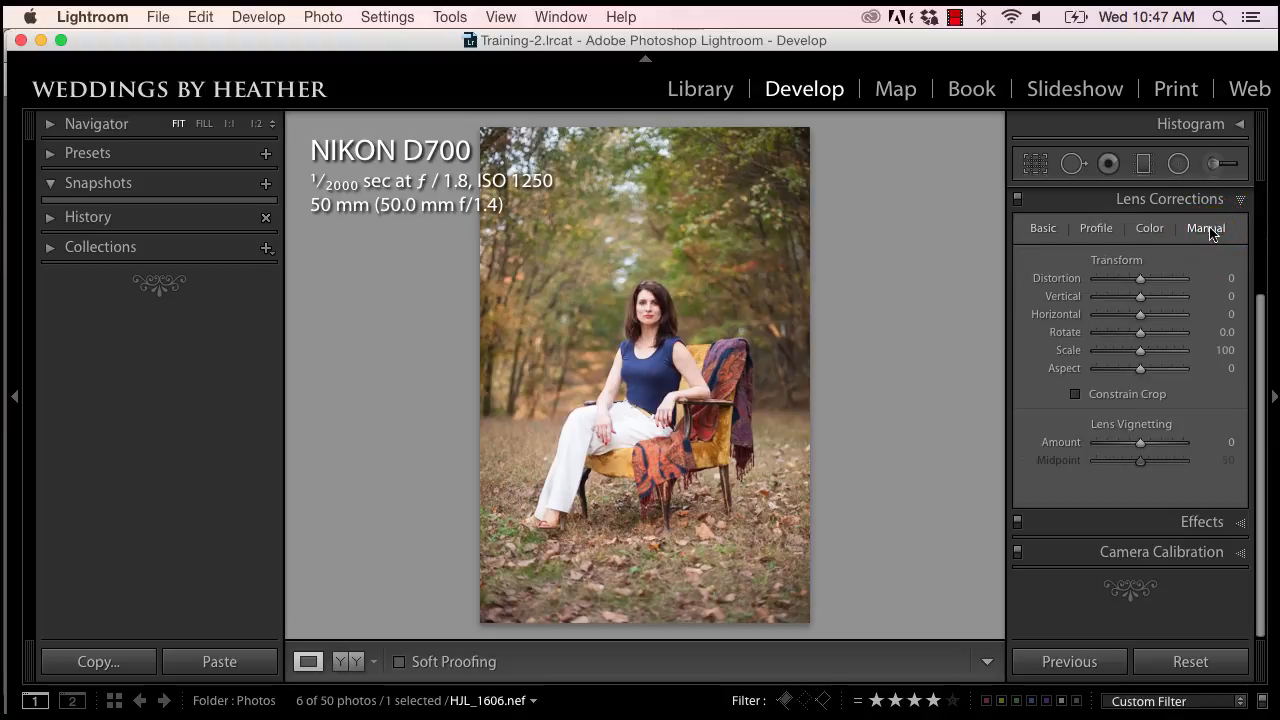
{"action": "left_click_drag", "start_coordinate": [1141, 278], "coordinate": [1148, 281]}
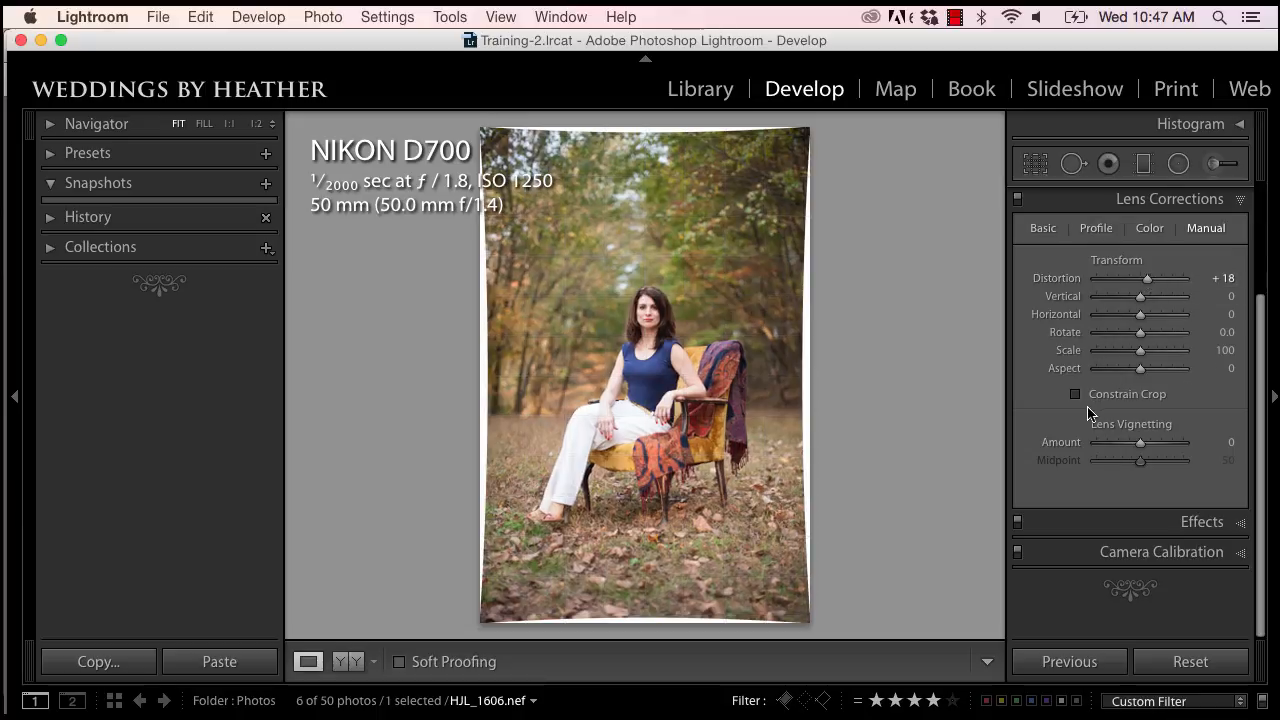
{"action": "left_click", "coordinate": [1076, 395]}
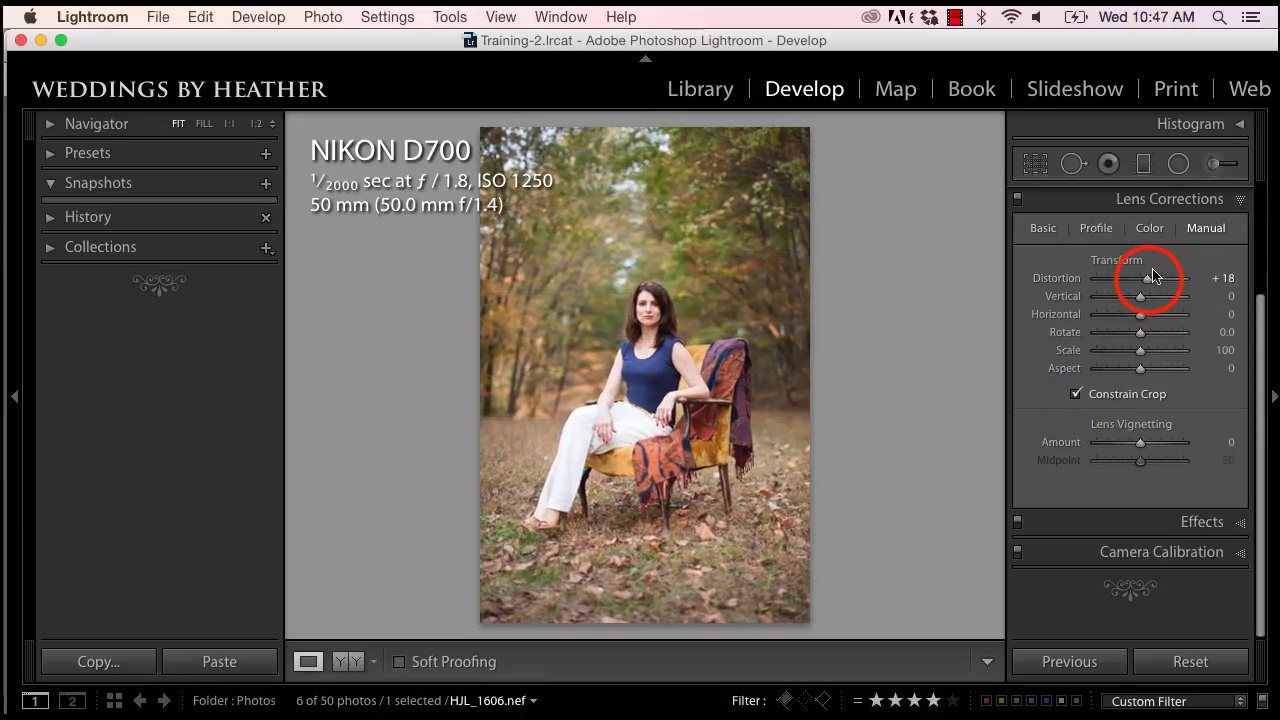
{"action": "left_click_drag", "start_coordinate": [1151, 279], "coordinate": [1157, 283]}
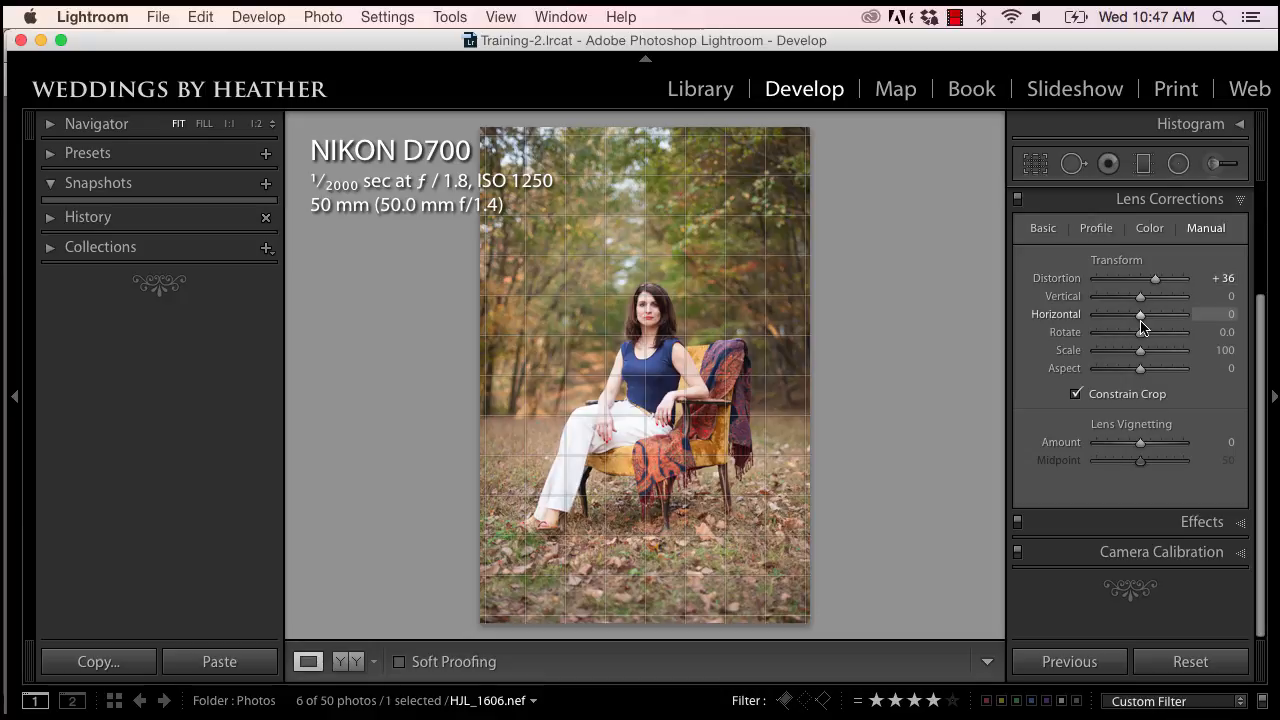
{"action": "left_click_drag", "start_coordinate": [1139, 368], "coordinate": [1139, 368]}
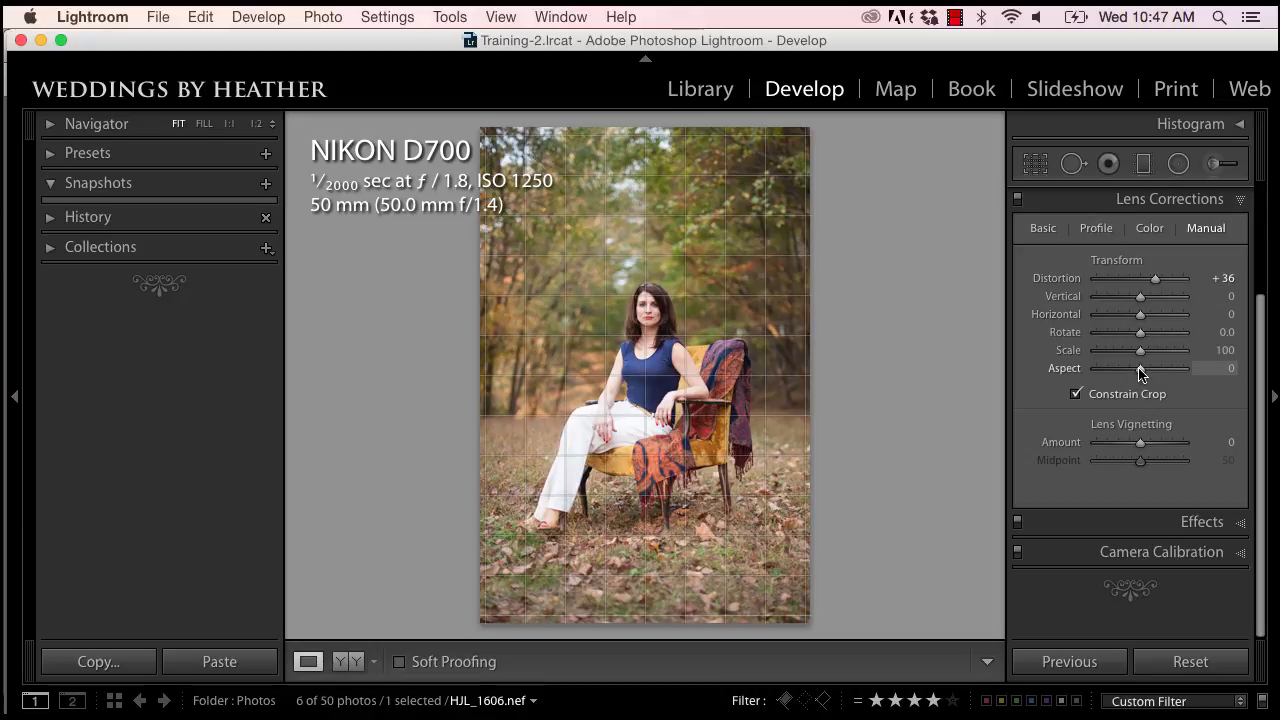